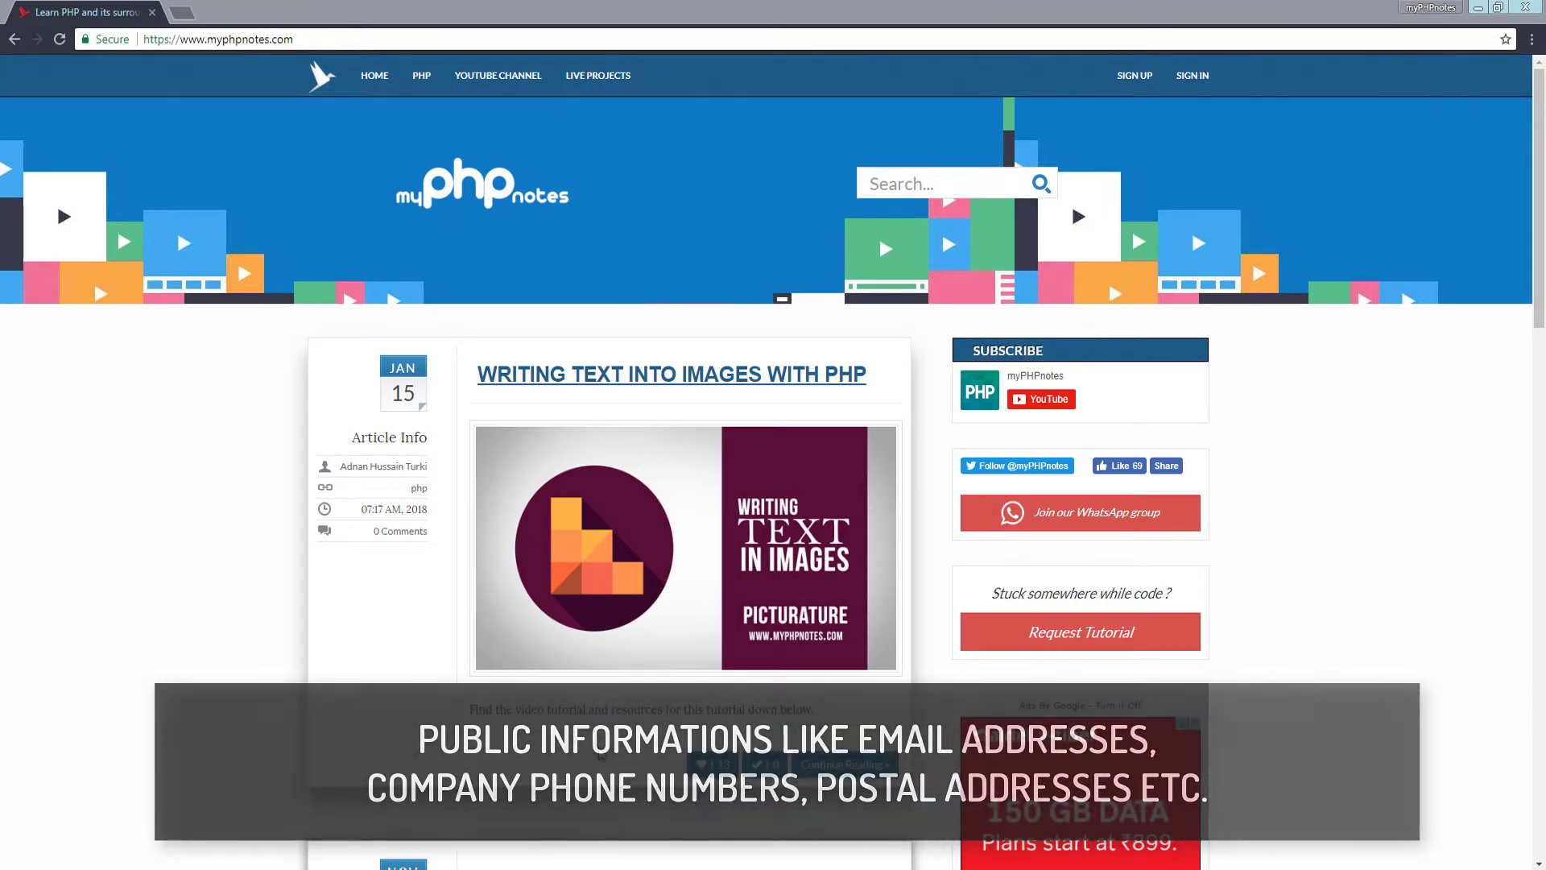
Step: Open the author's profile from the 'Writing Text Into Images With PHP' article
left_click(417, 468)
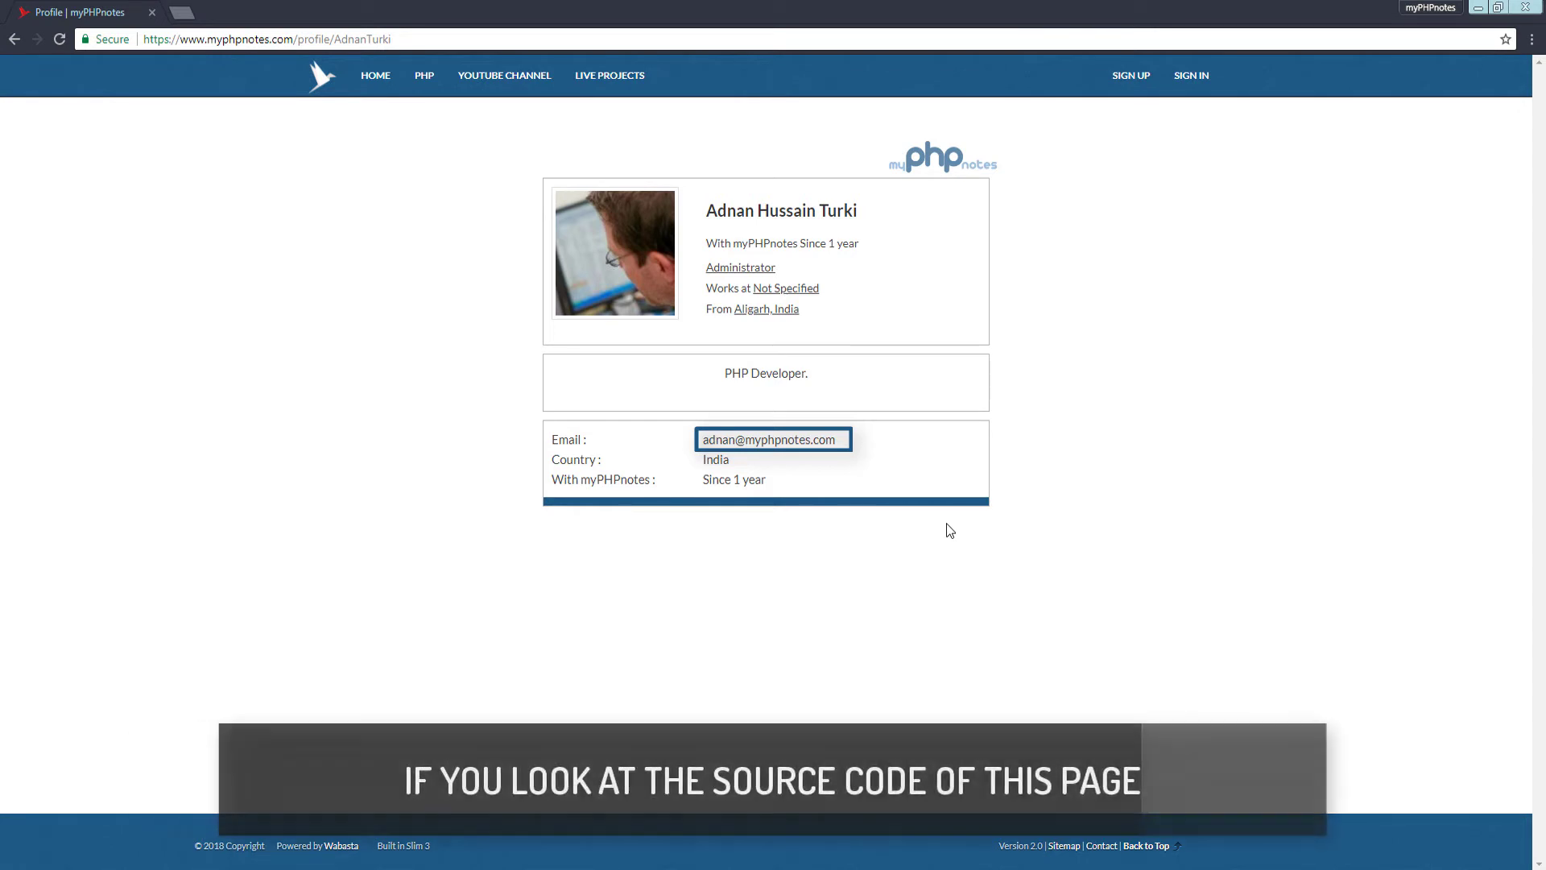
Step: View the profile page's source code to find the email's deconceal script
key("ctrl+u")
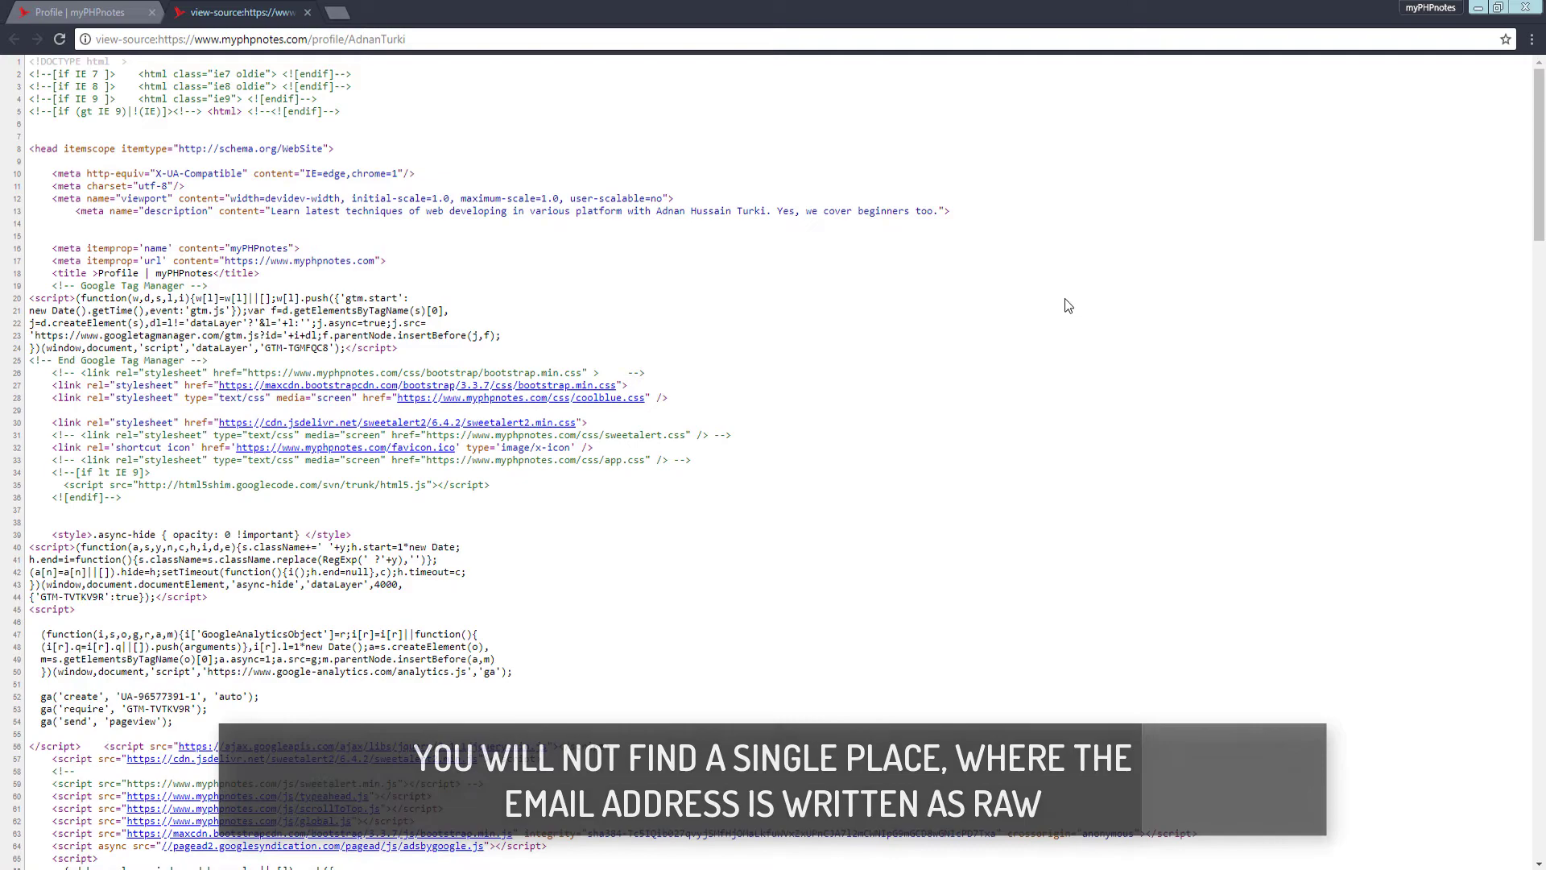
scroll(1064, 306, "down", 2)
scroll(1061, 320, "down", 3)
scroll(1061, 318, "down", 5)
scroll(1061, 324, "down", 5)
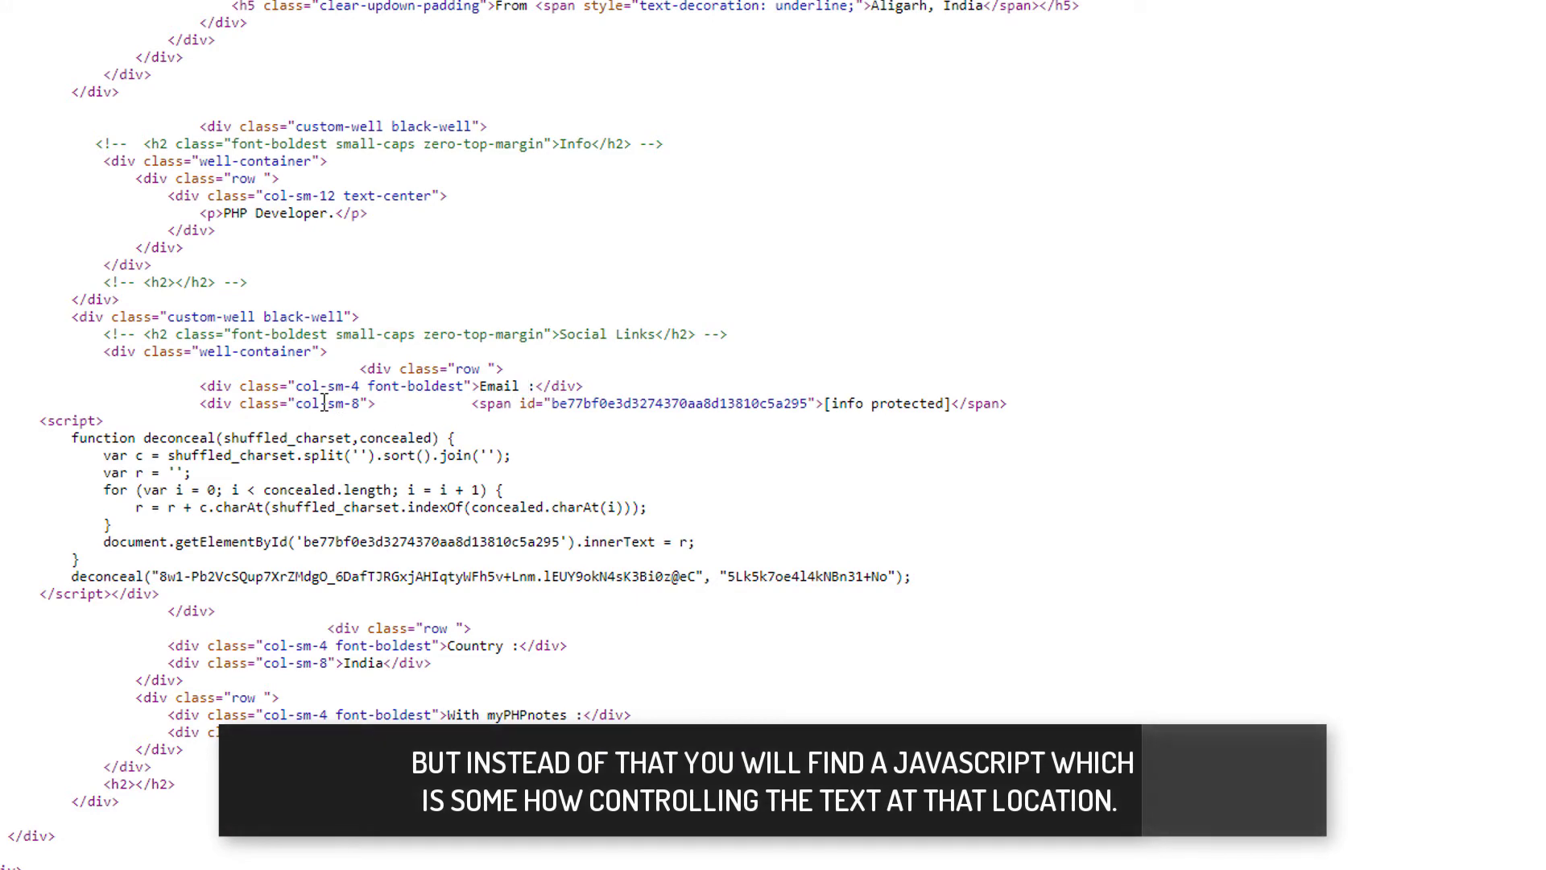
Step: Block JavaScript for myphpnotes.com in the site settings
left_click(87, 9)
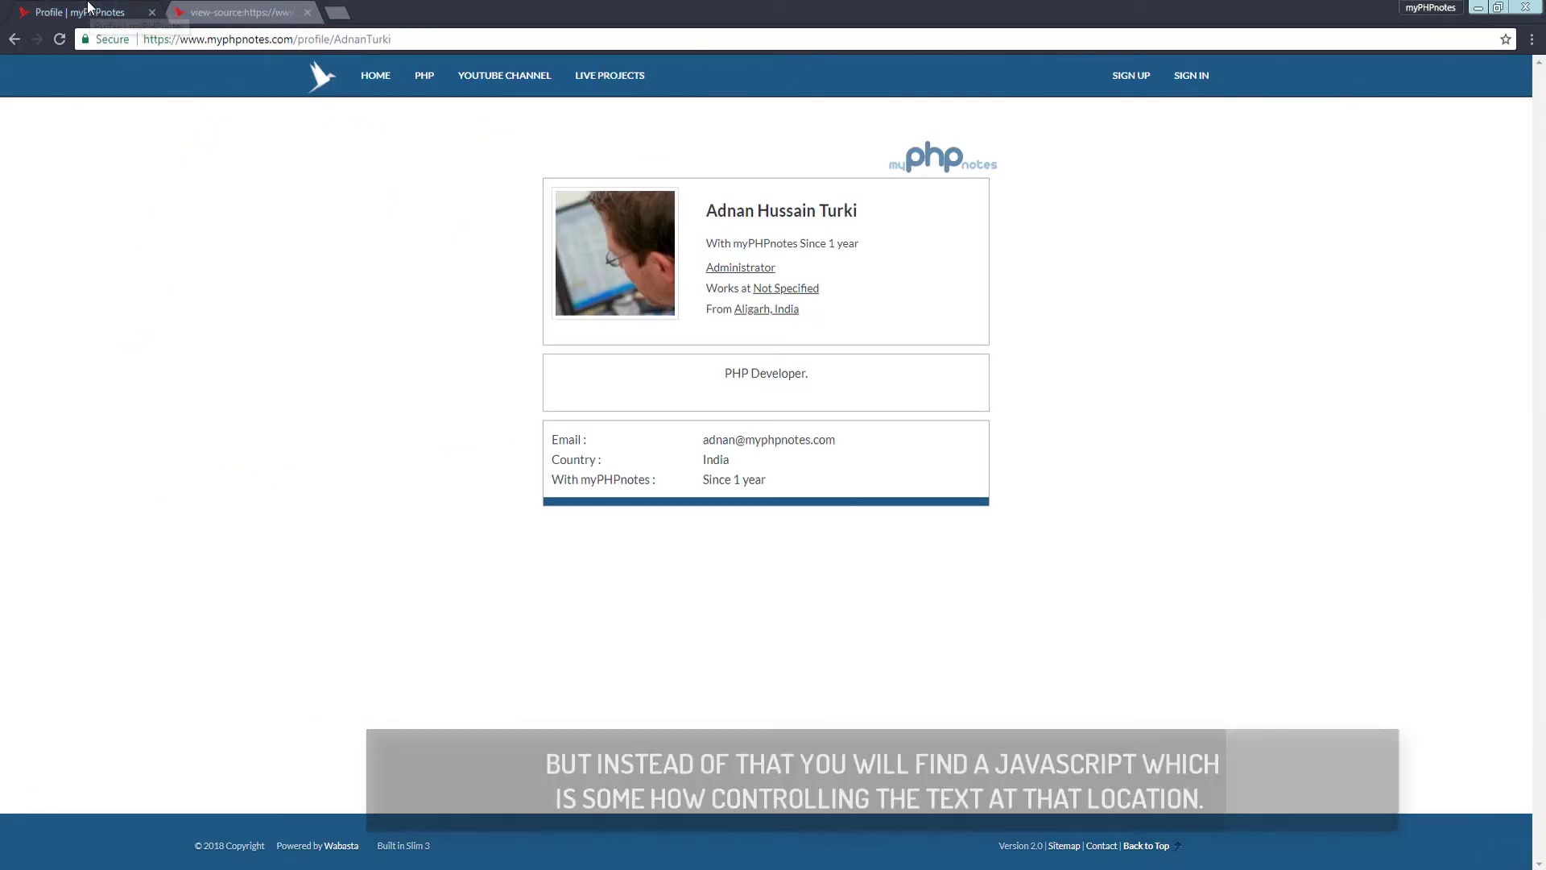
left_click(84, 41)
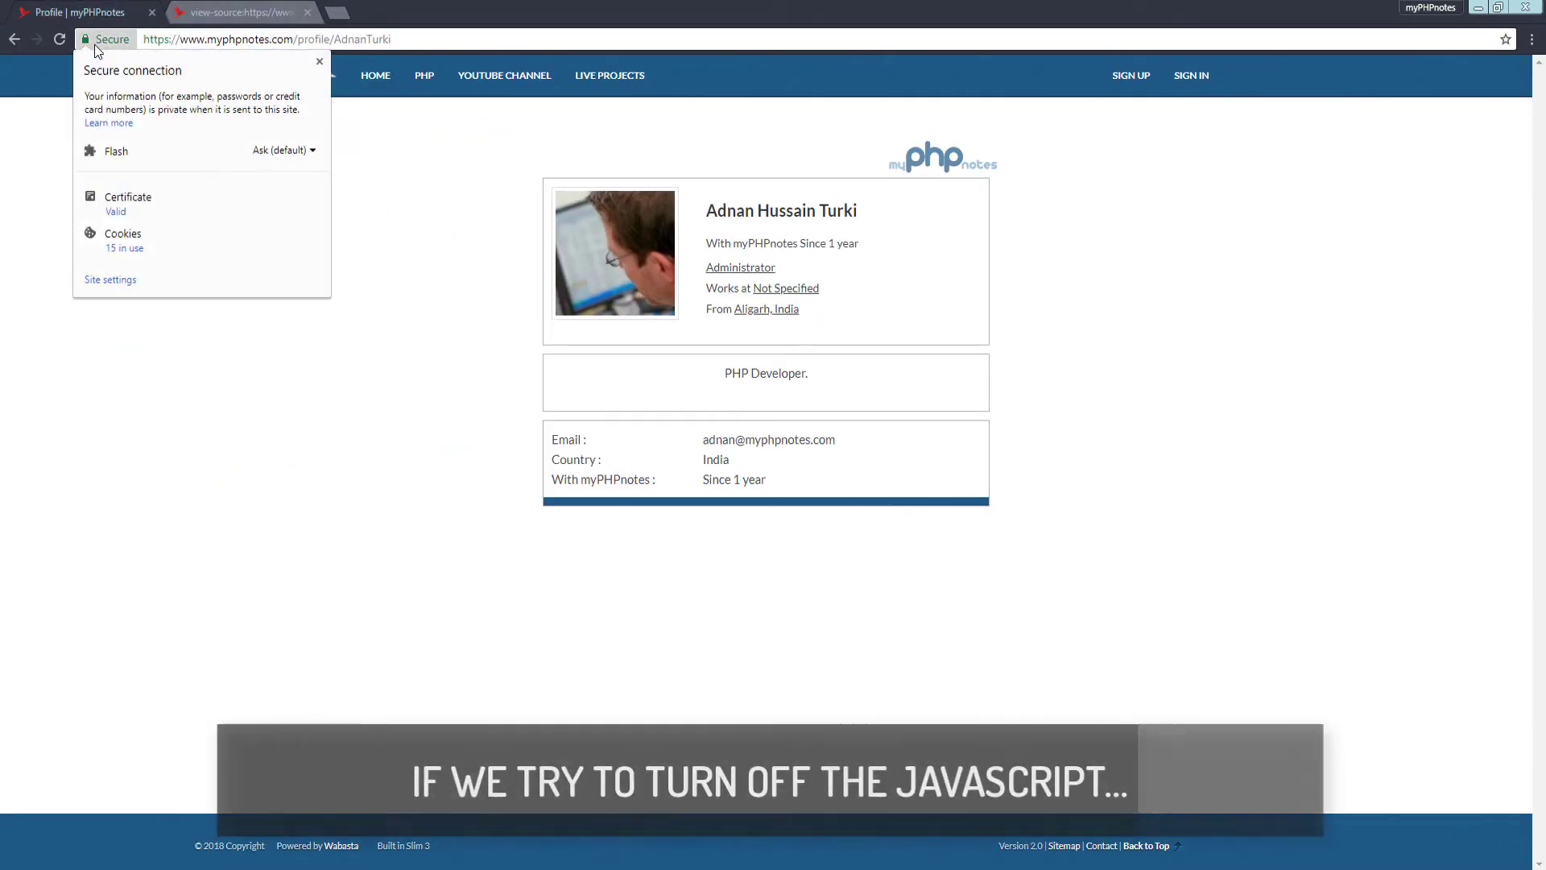
left_click(124, 282)
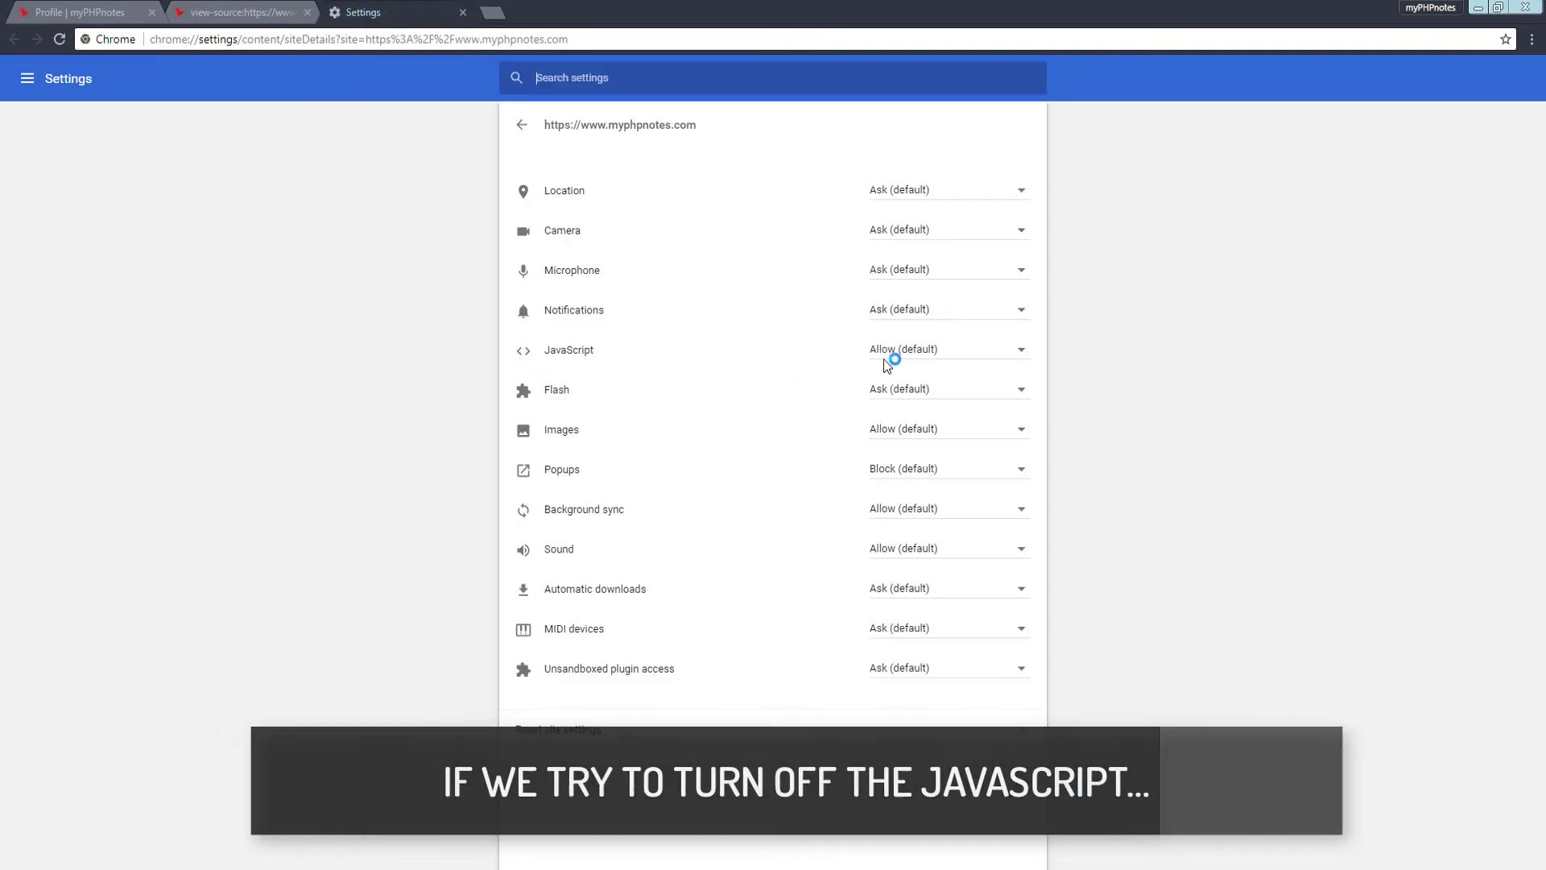
left_click(894, 349)
left_click(895, 388)
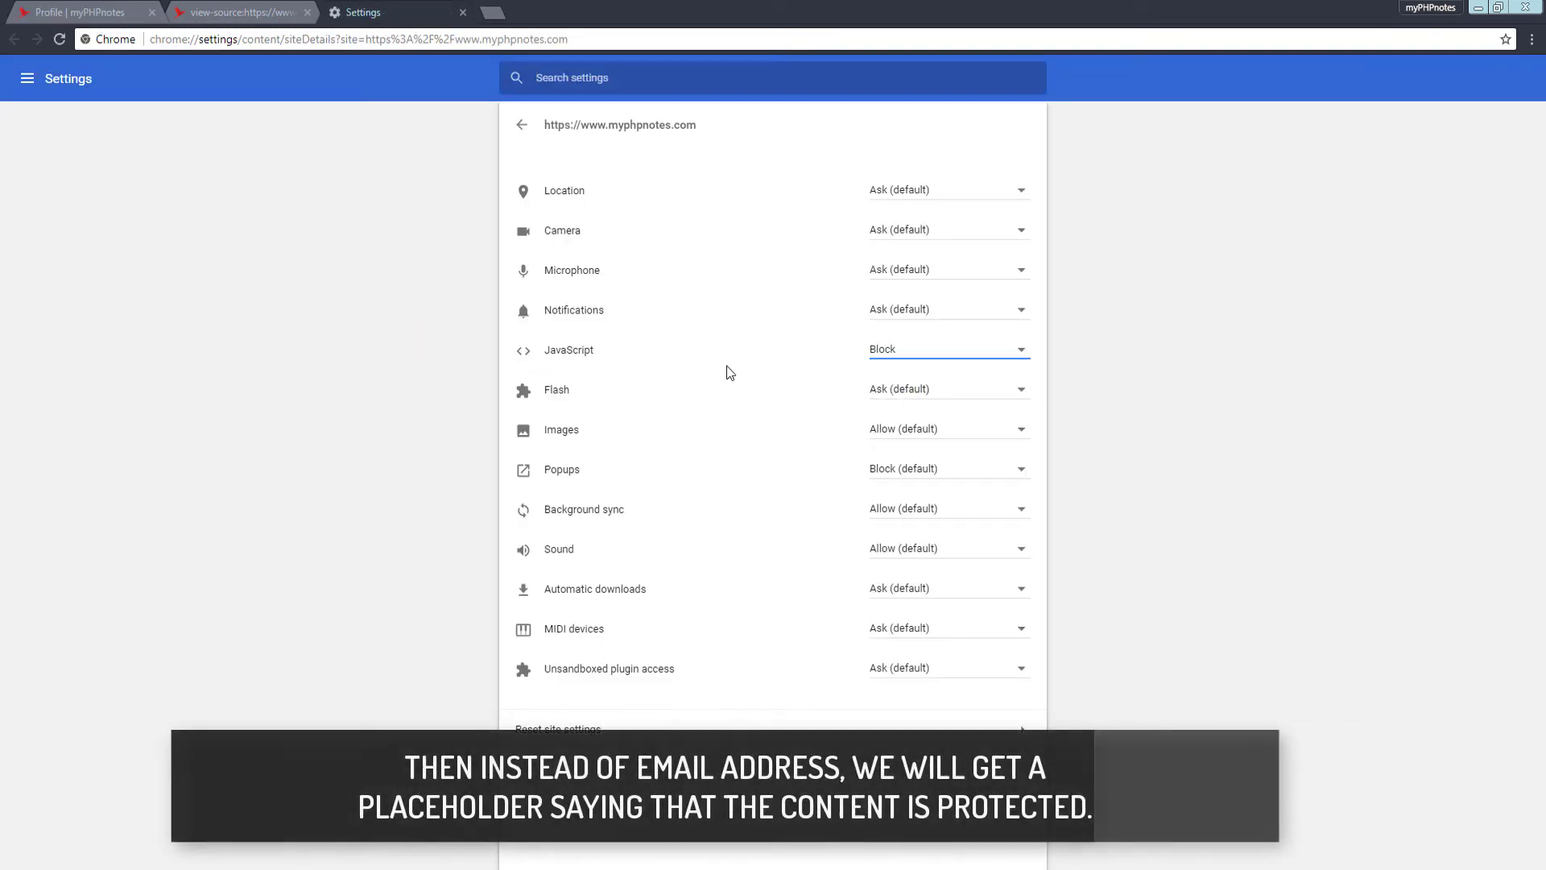
Step: Reload the profile and highlight the email's '[info protected]' placeholder
left_click(85, 12)
left_click(312, 64)
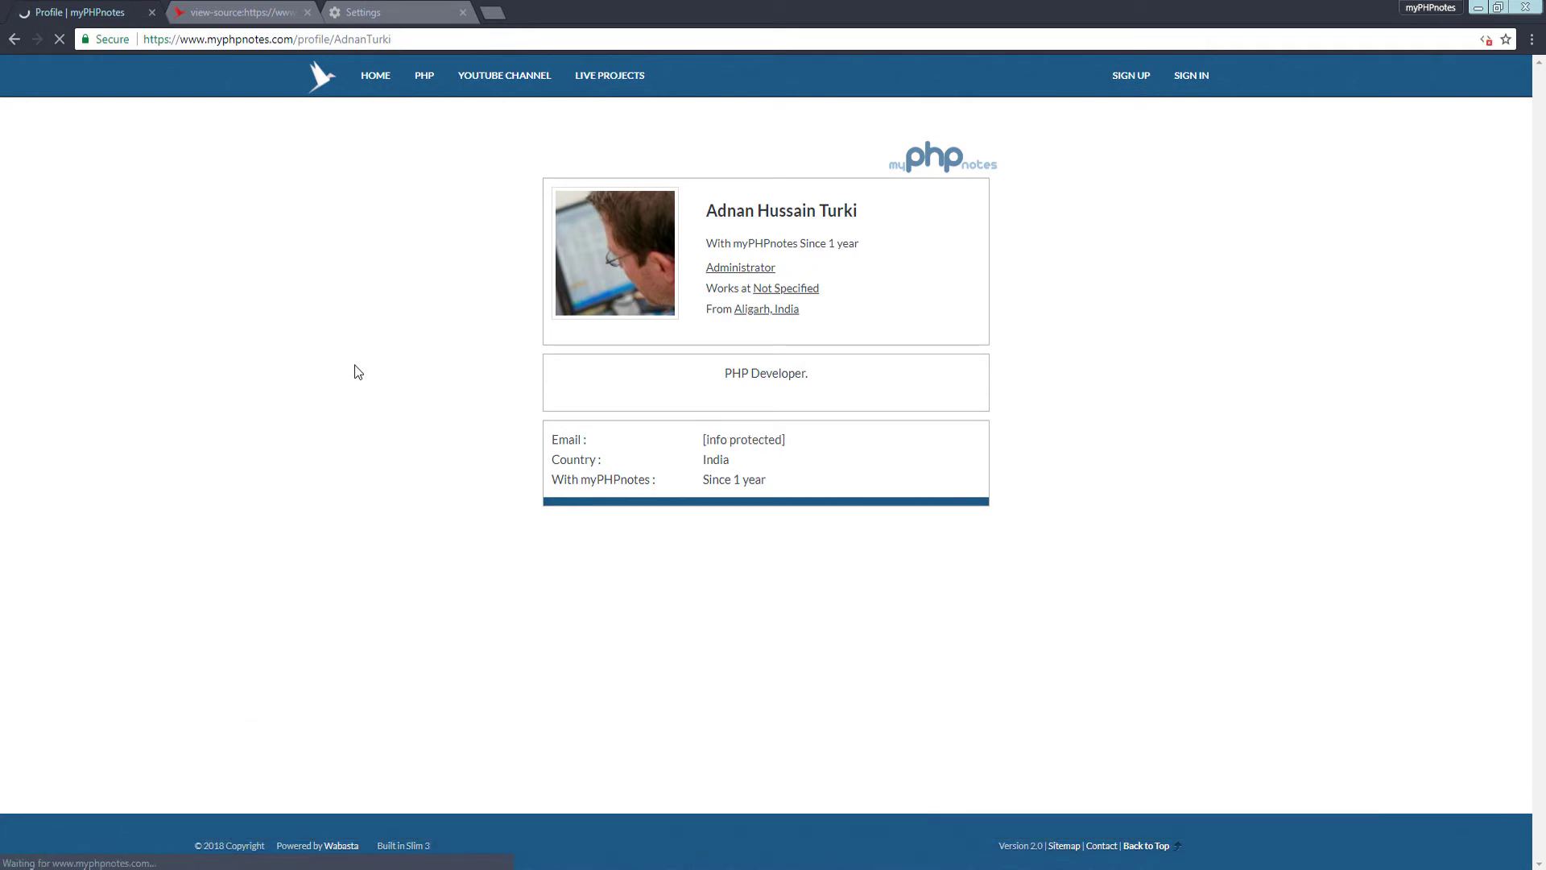
left_click_drag(795, 441, 666, 468)
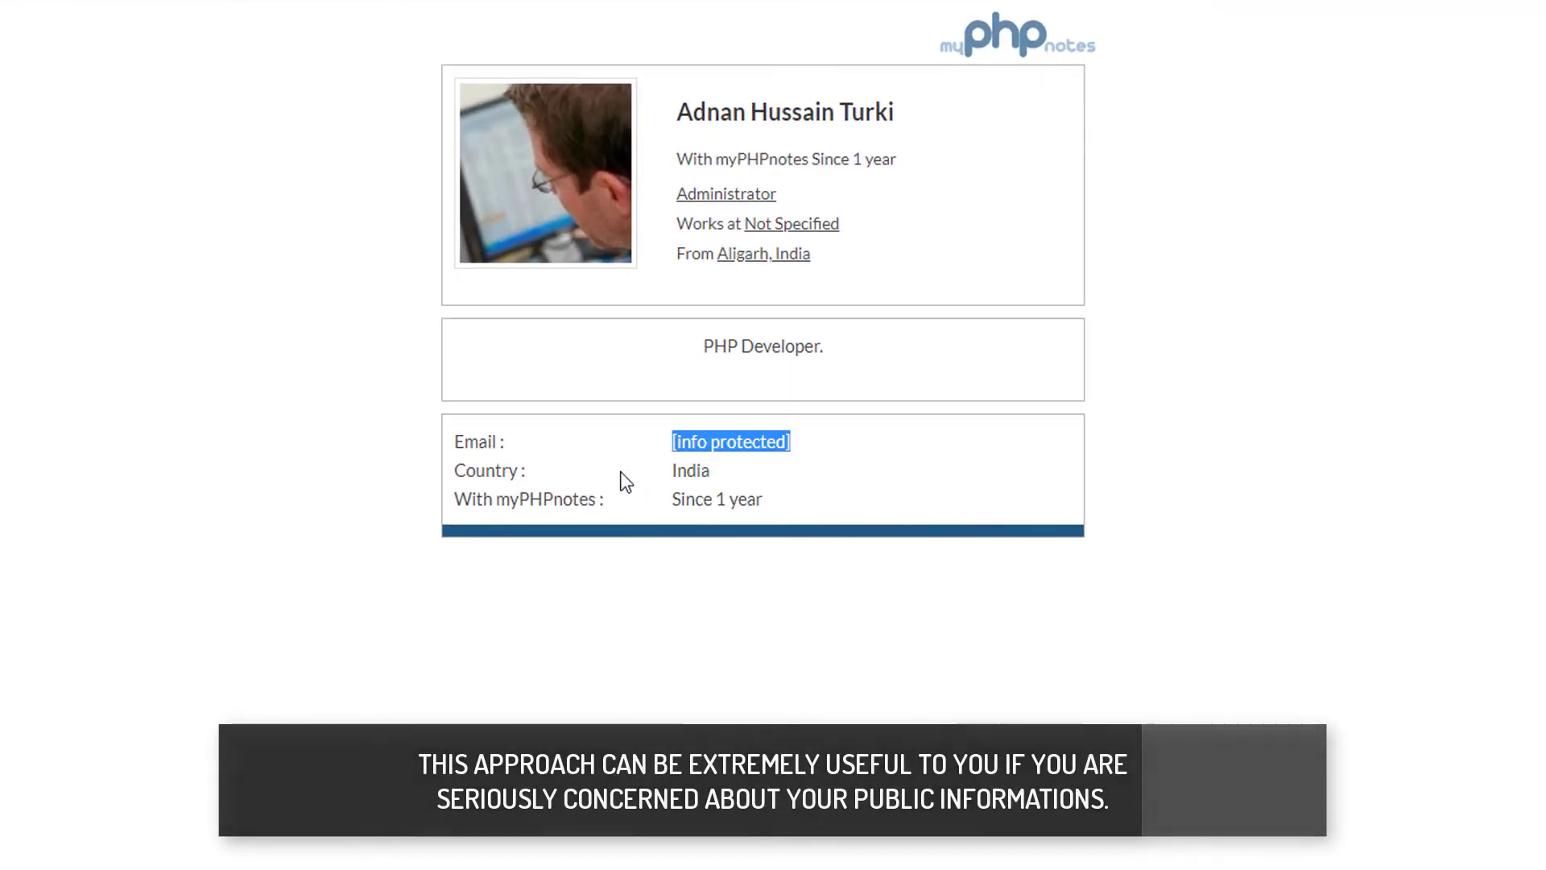
left_click(604, 486)
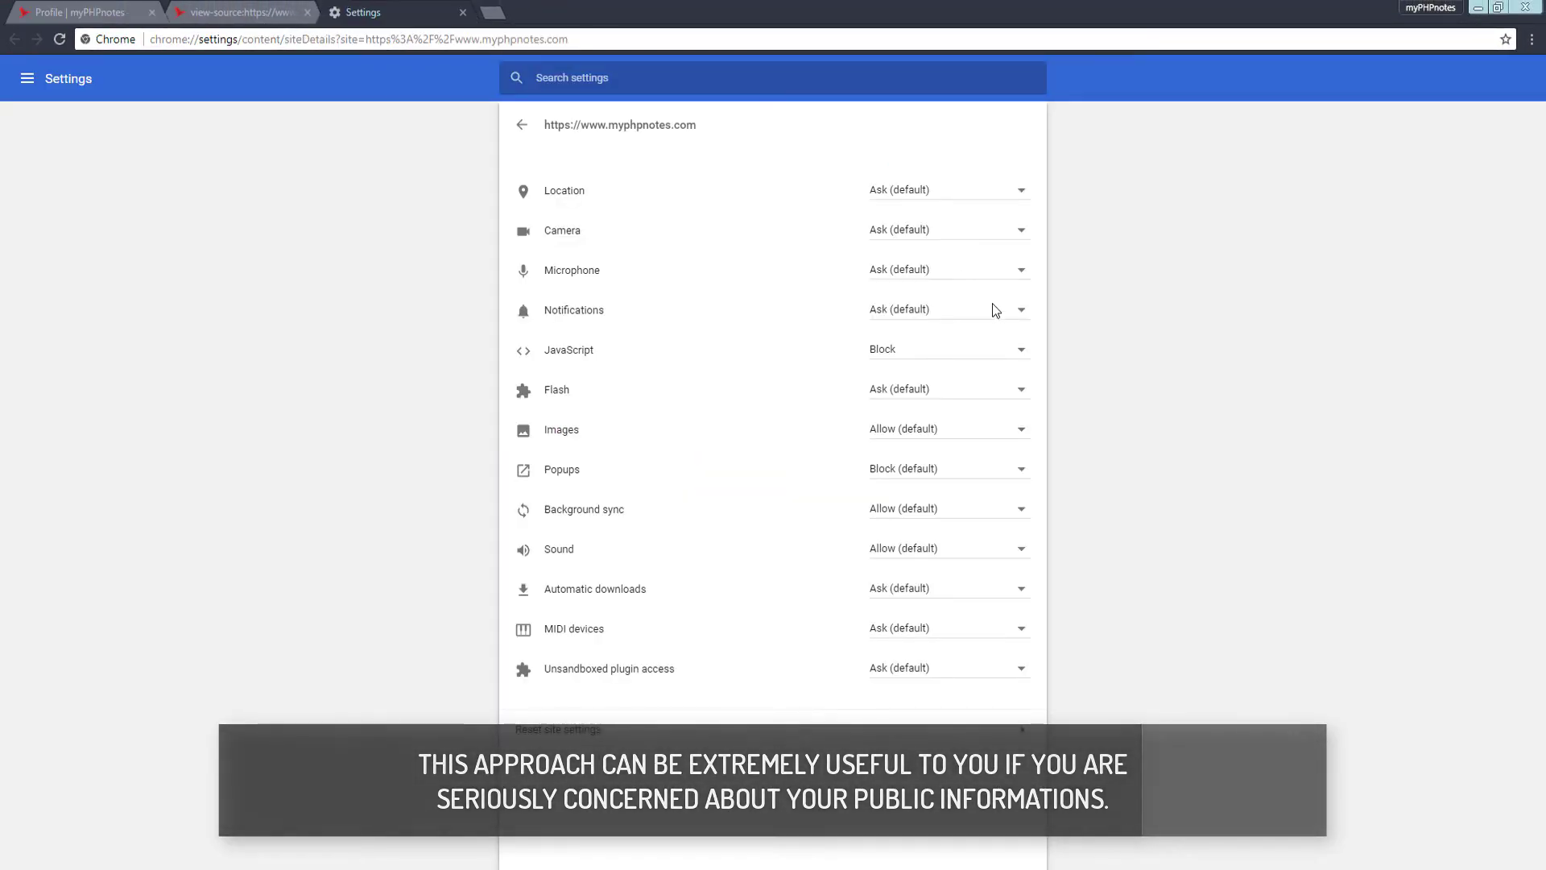
Step: Reset myphpnotes.com JavaScript to Allow (default) and reload the profile
left_click(931, 350)
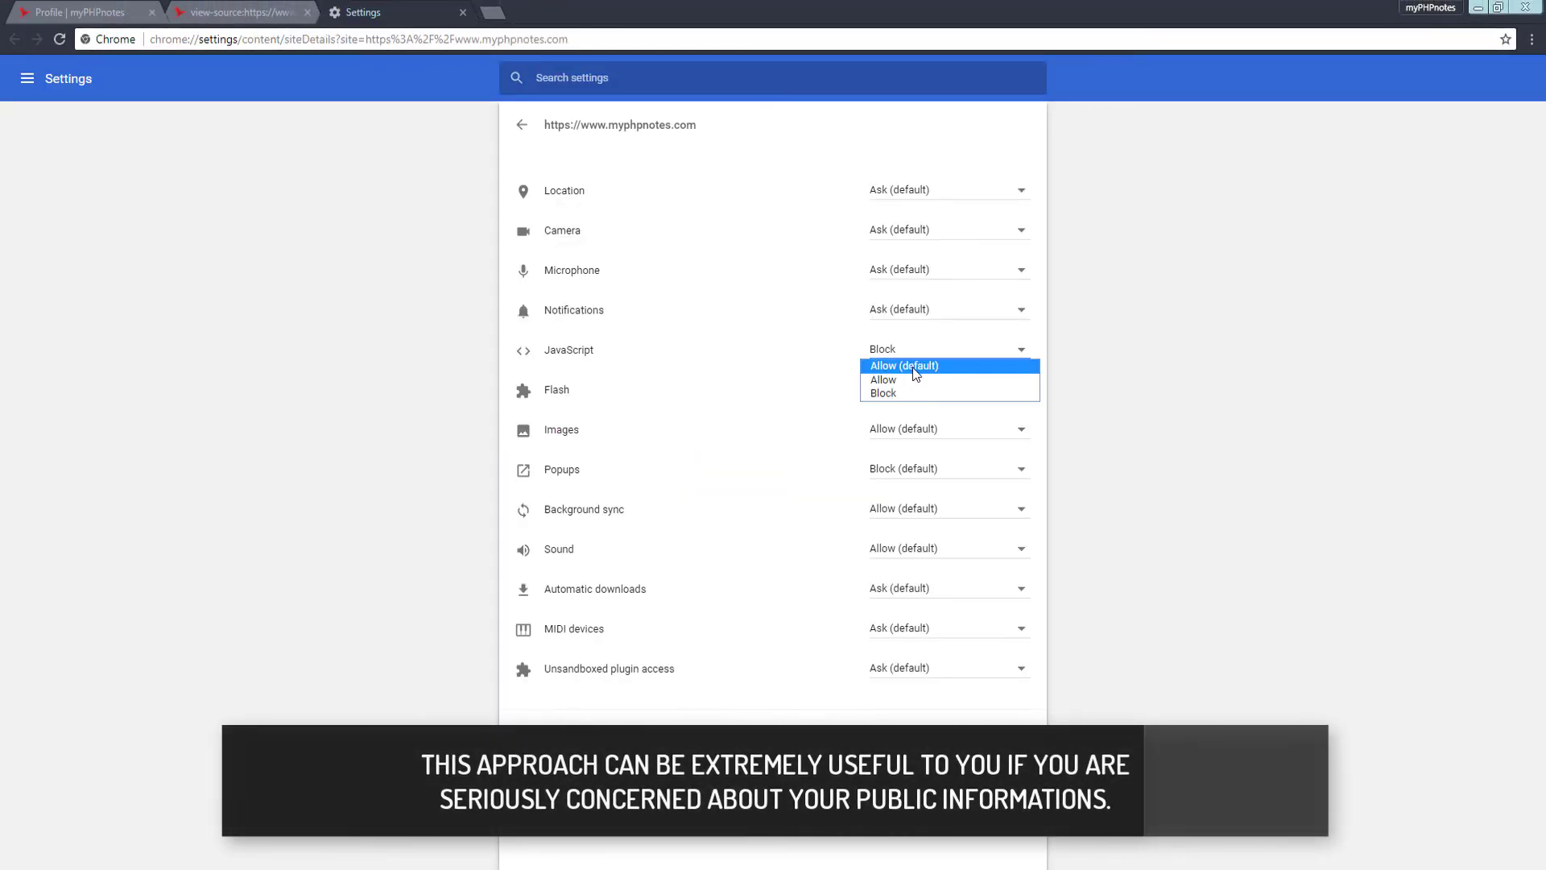
left_click(907, 365)
left_click(75, 10)
left_click(317, 72)
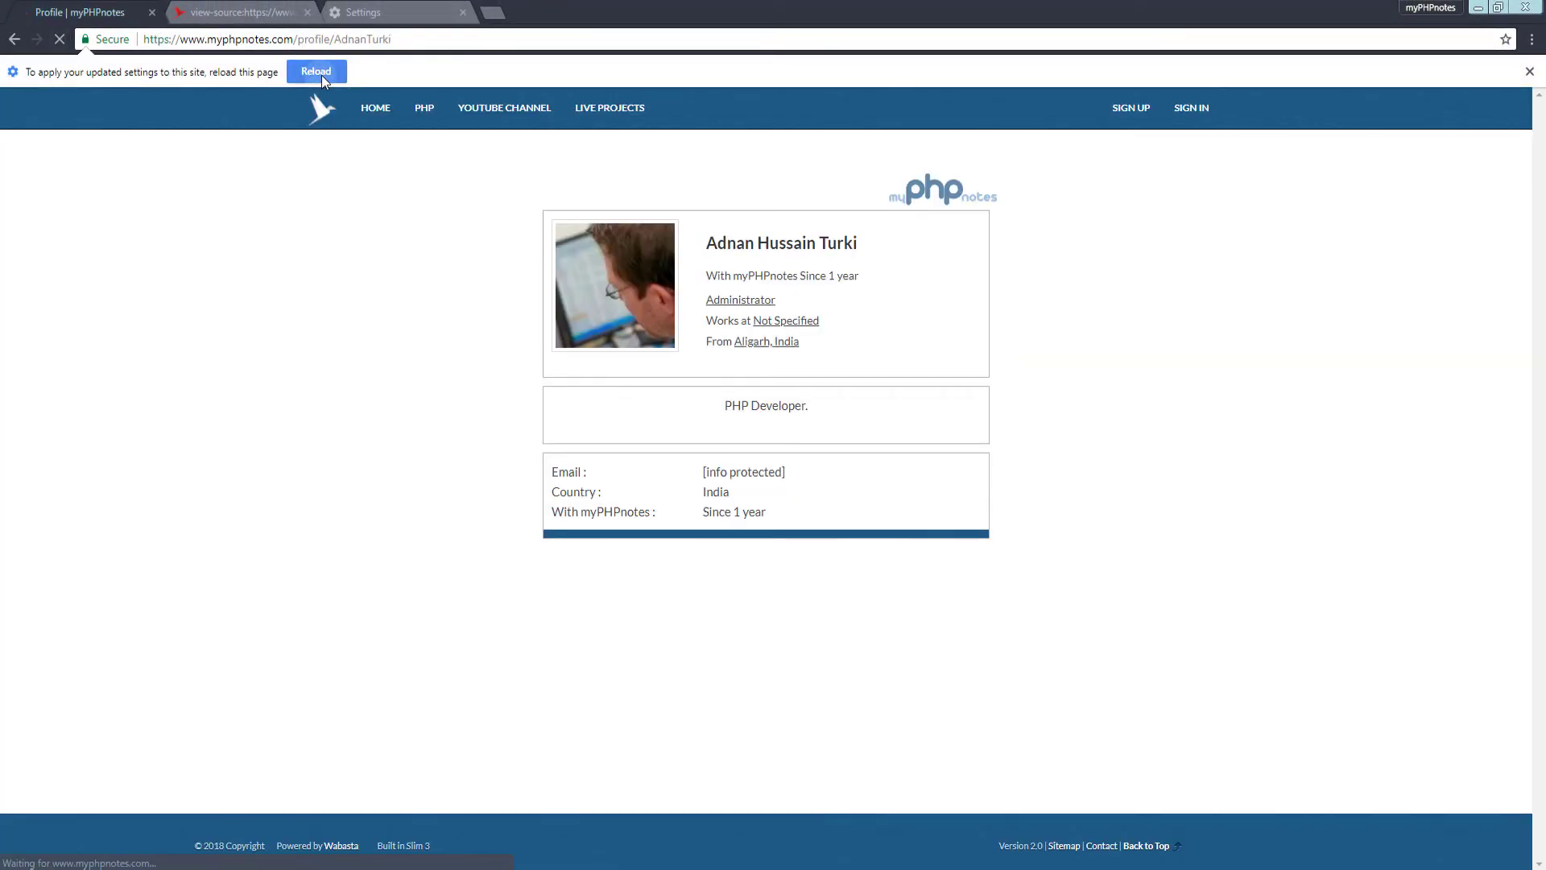